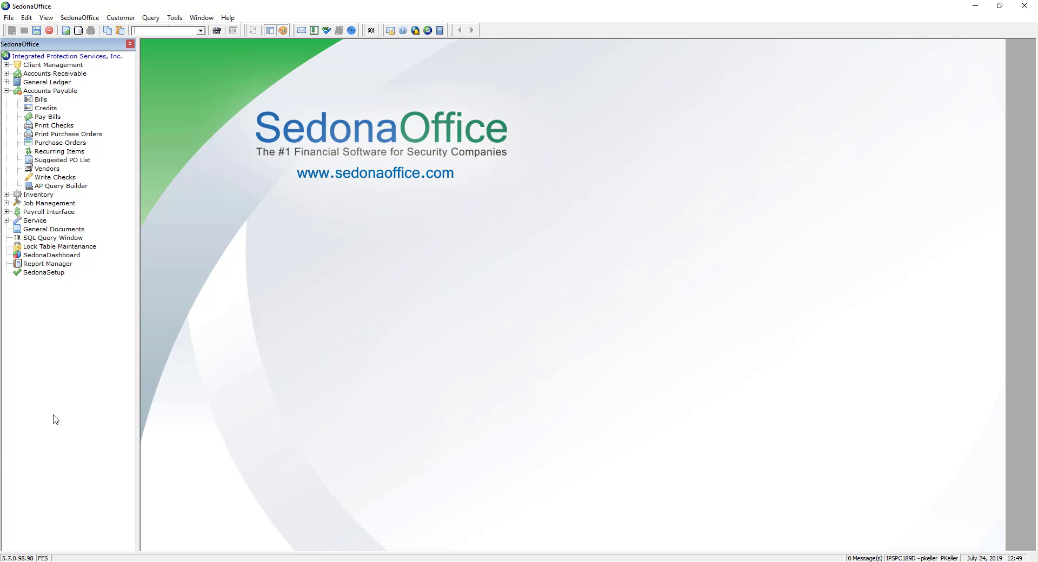
Open the FES vendor record through the Accounts Payable vendor search
click(41, 91)
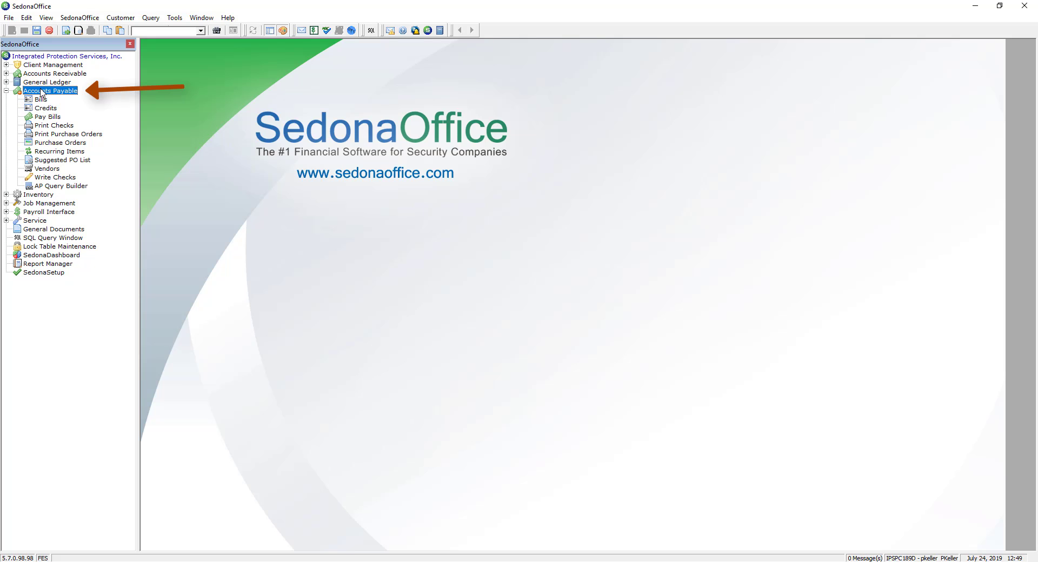
click(48, 170)
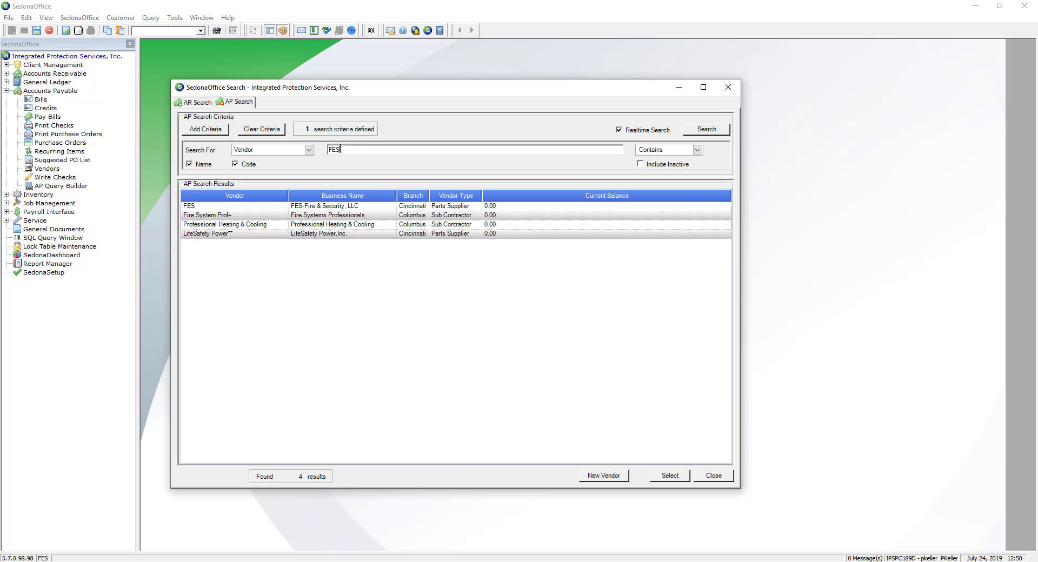
double_click(346, 210)
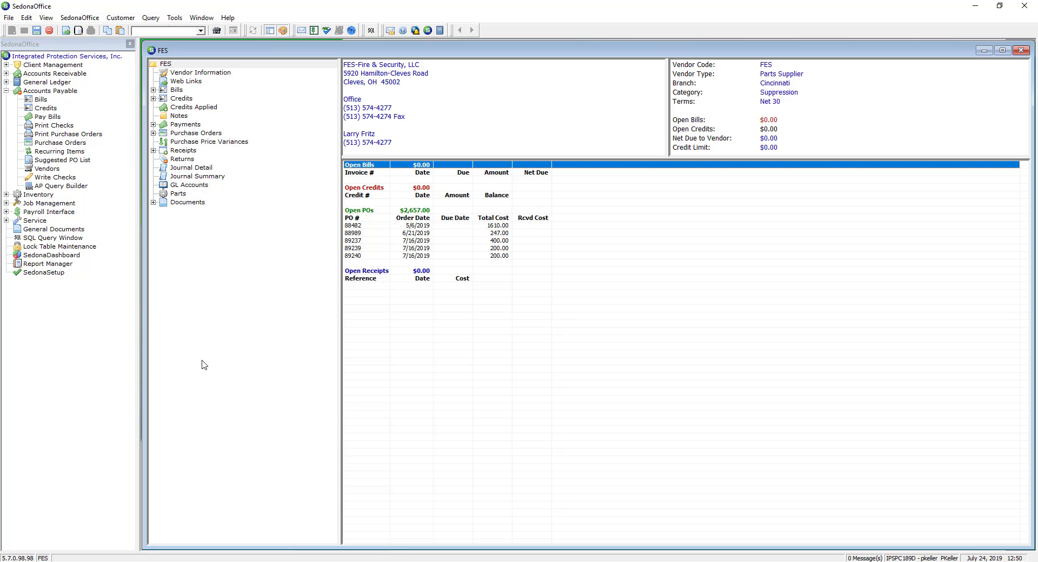
Review purchase order 88989's header, expense lines and parts list, closing it without changes
click(359, 212)
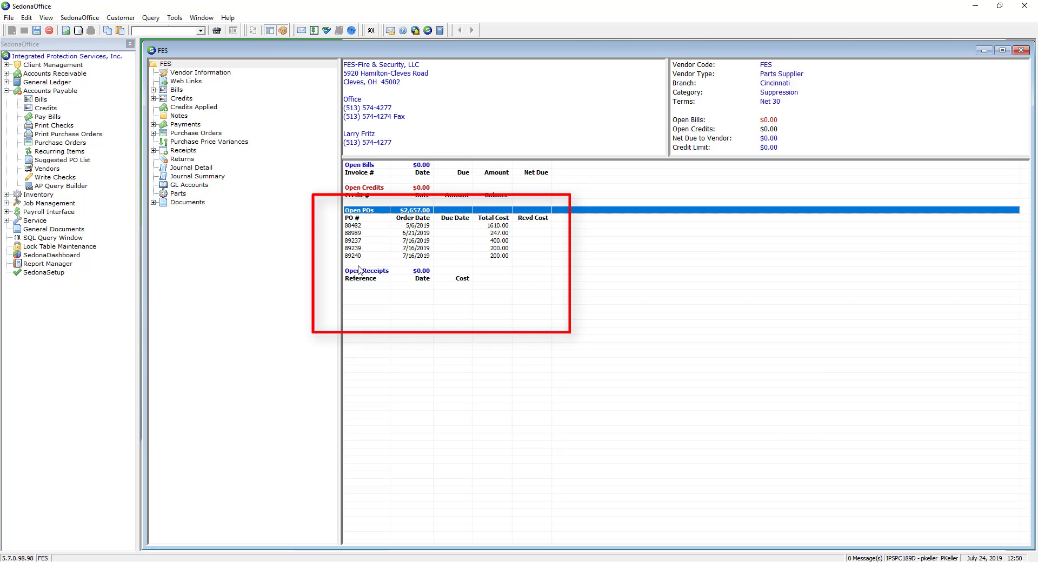
double_click(350, 234)
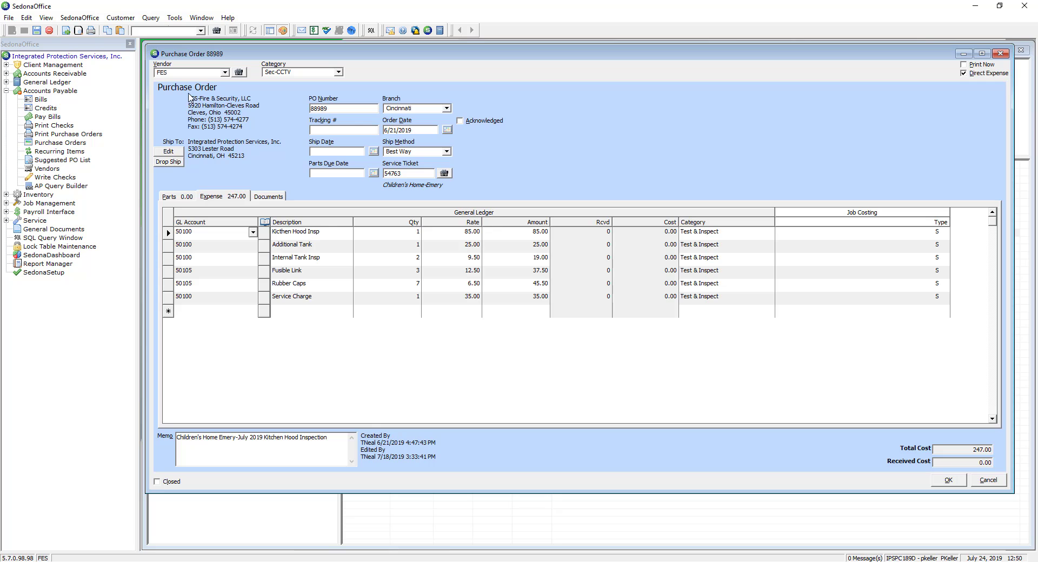
drag(189, 98, 180, 141)
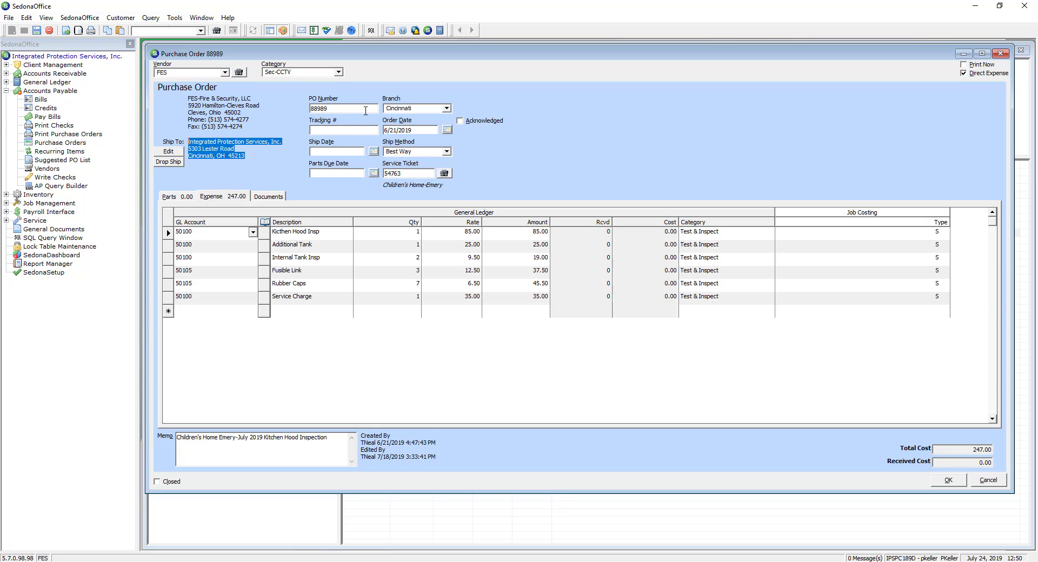
click(363, 110)
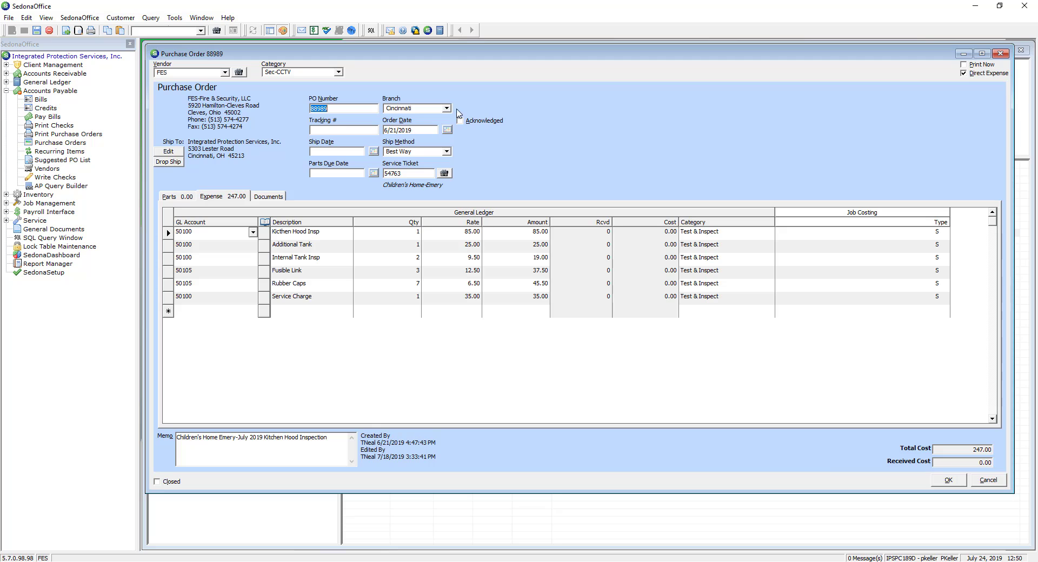
click(437, 129)
click(168, 233)
click(168, 258)
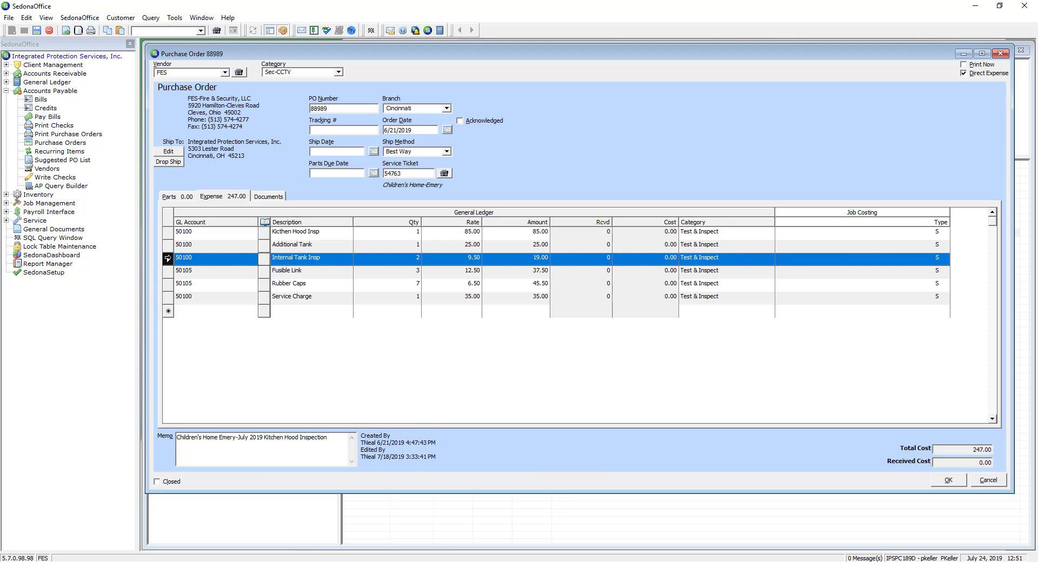
click(166, 271)
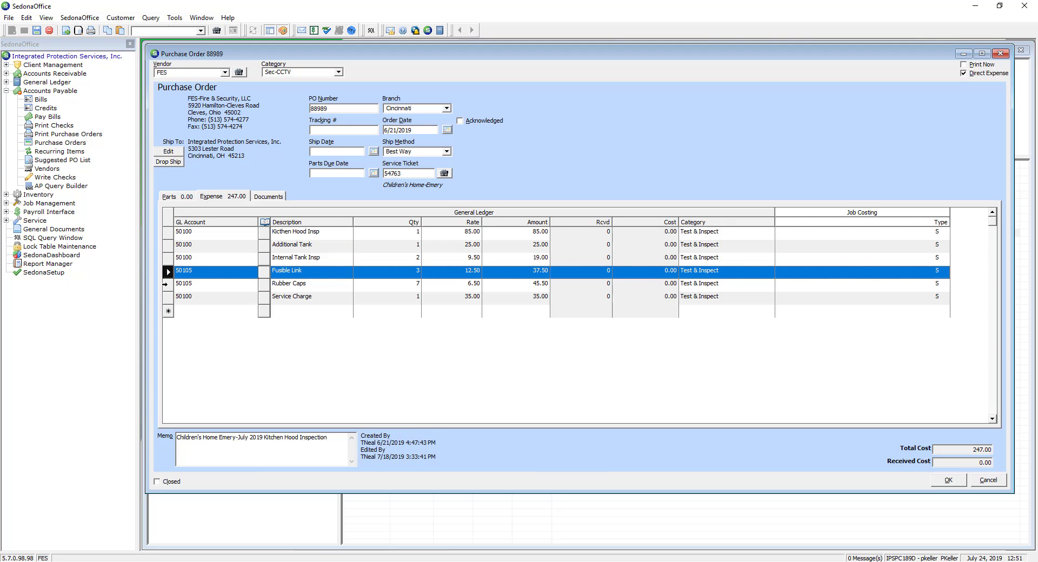
click(168, 285)
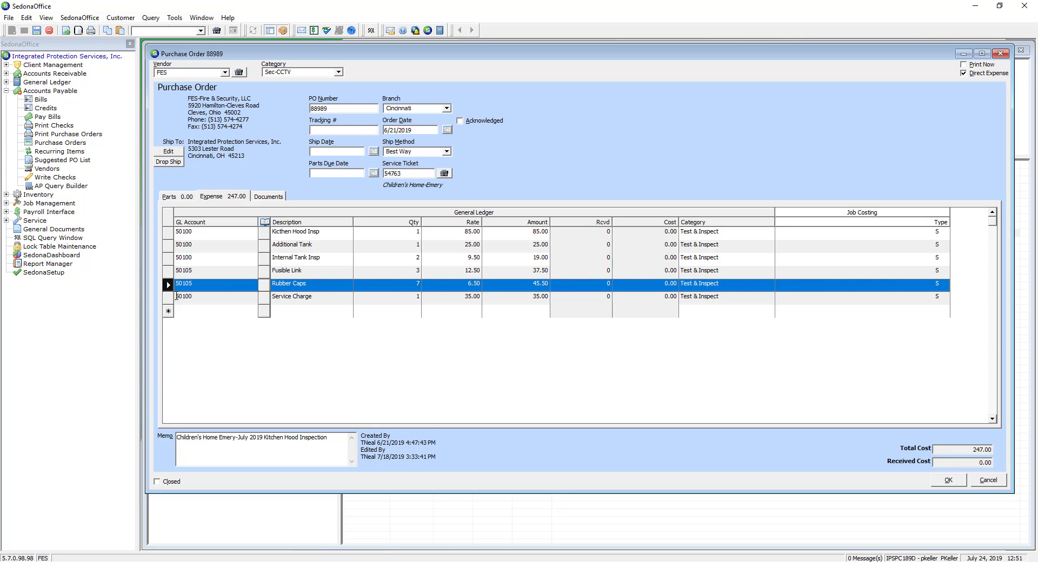
click(182, 199)
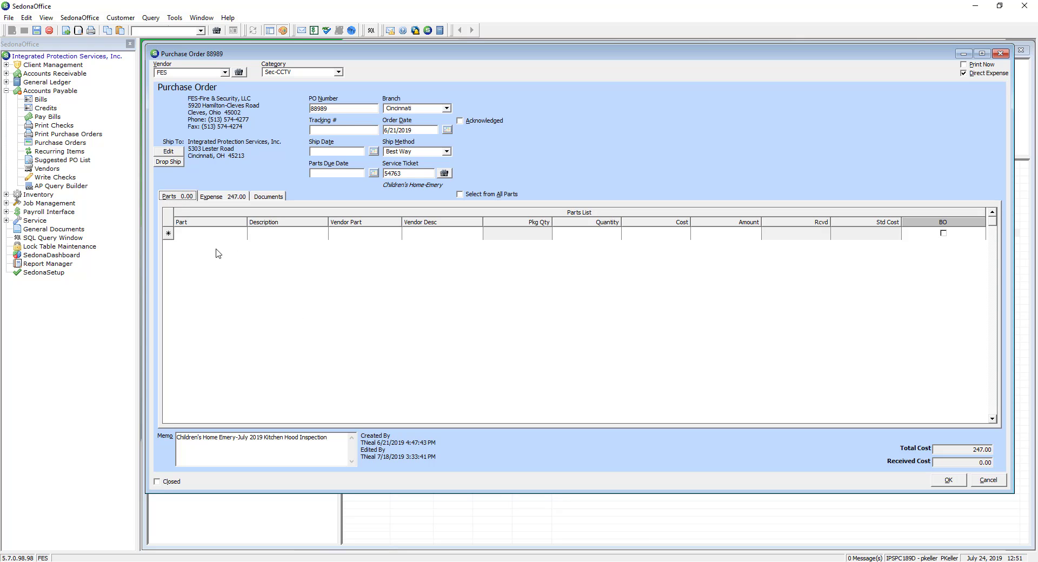
click(241, 197)
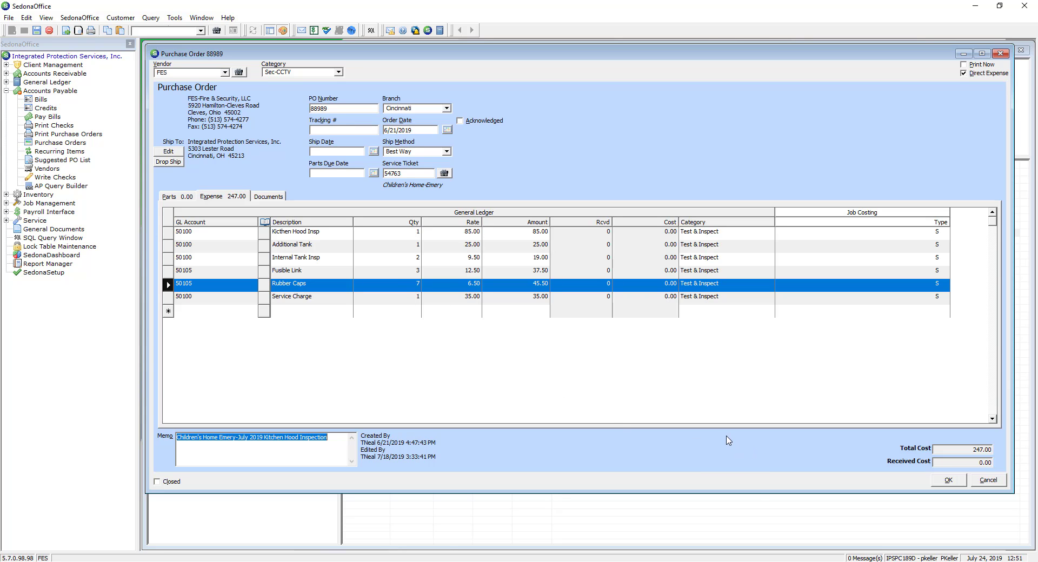
click(990, 482)
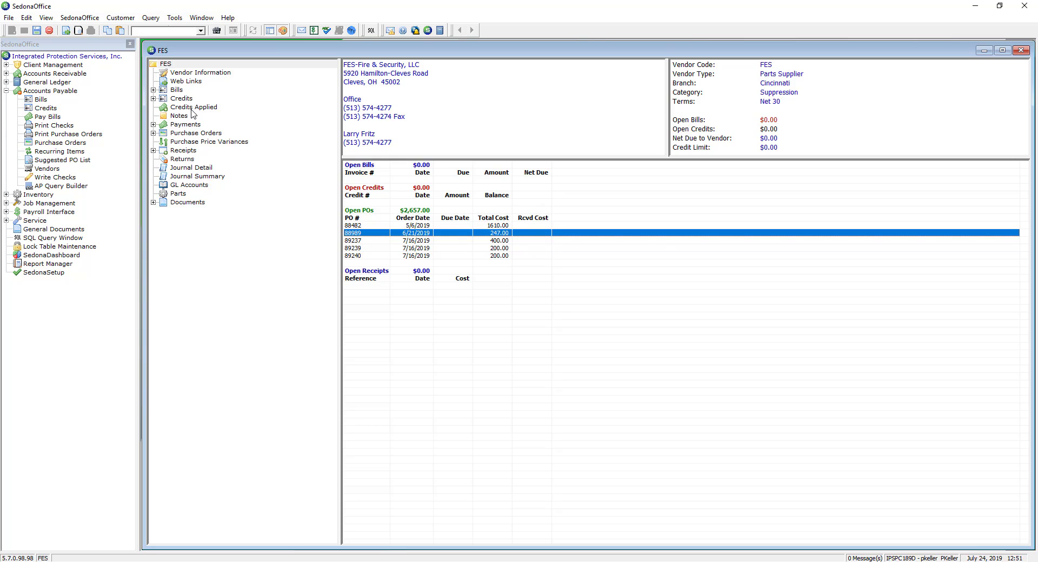
Start receiving purchase order 88989 and enter 88989 as the receipt's reference number
right_click(362, 236)
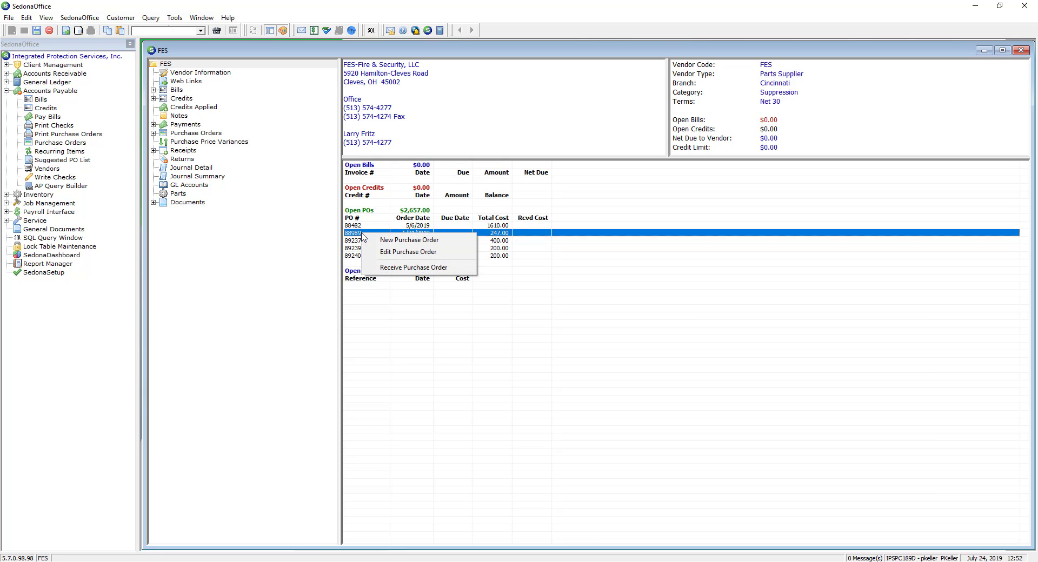
click(386, 269)
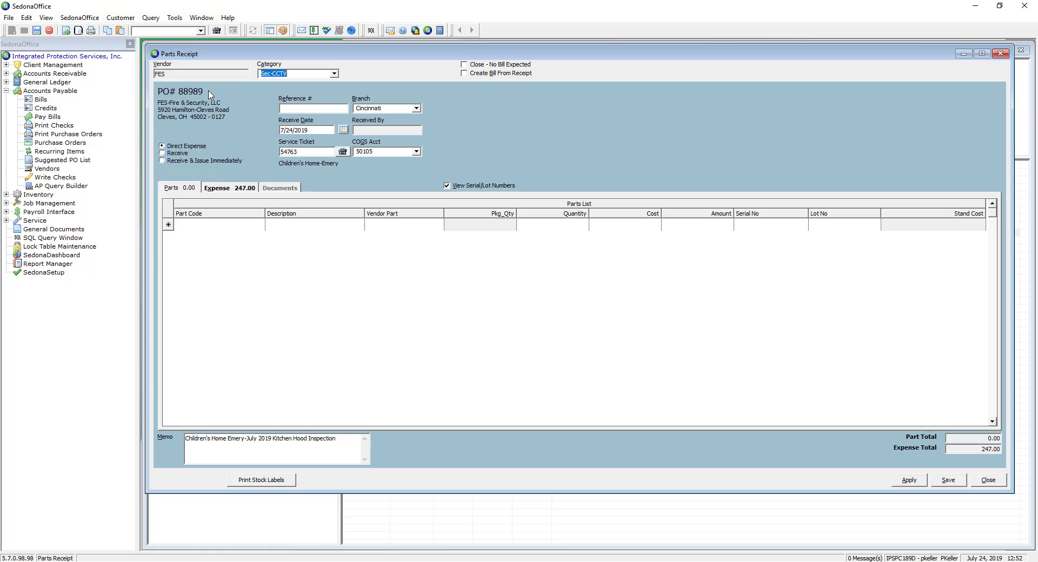
click(299, 109)
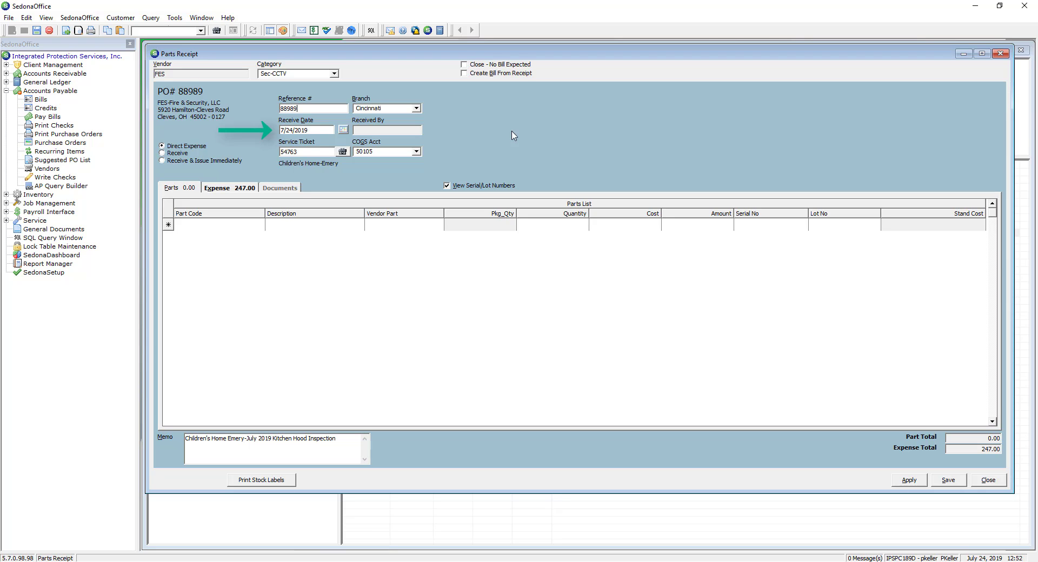
Set the receipt's receive date to 7/12/2019
click(317, 131)
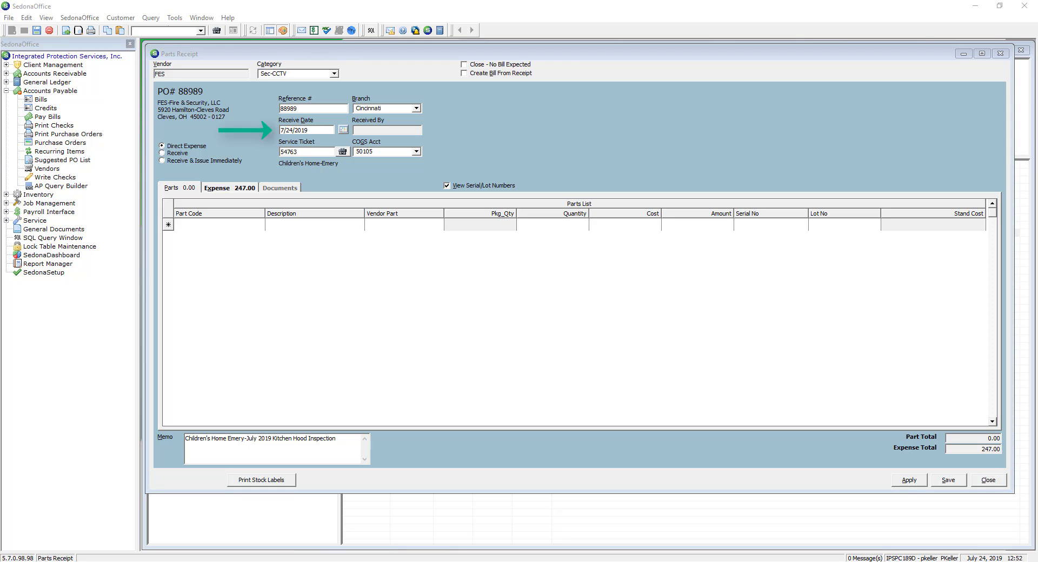
drag(319, 132, 204, 135)
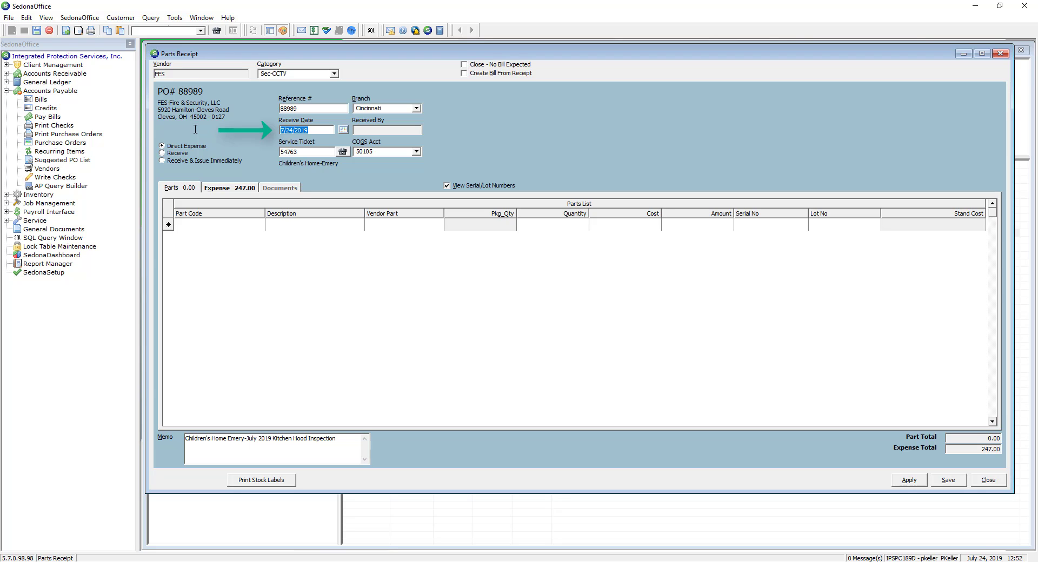
text(7/12/2)
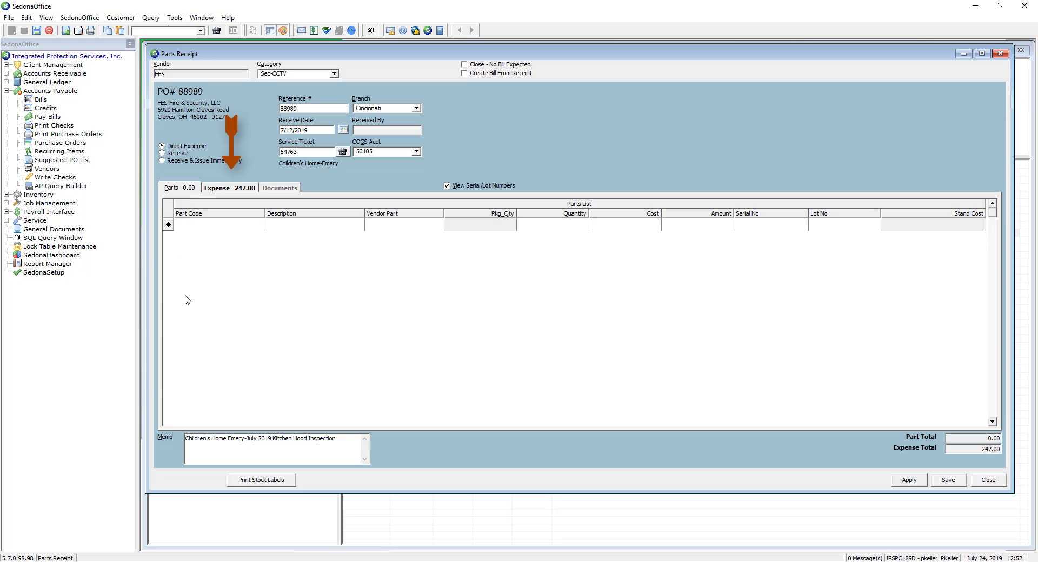
Show the receipt's expense lines and check the quantity received on each line
click(215, 188)
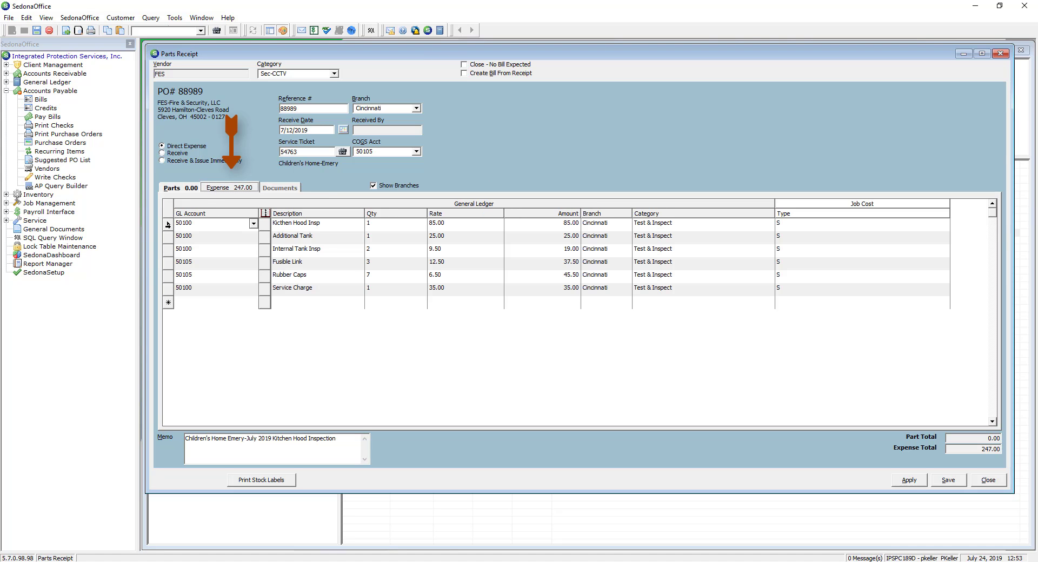
click(365, 223)
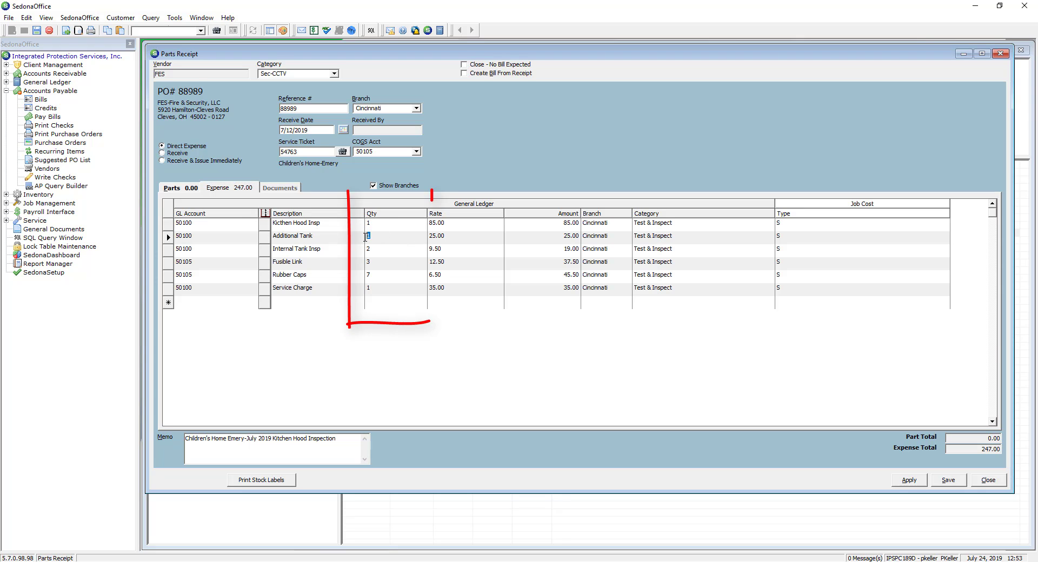
click(369, 249)
click(362, 276)
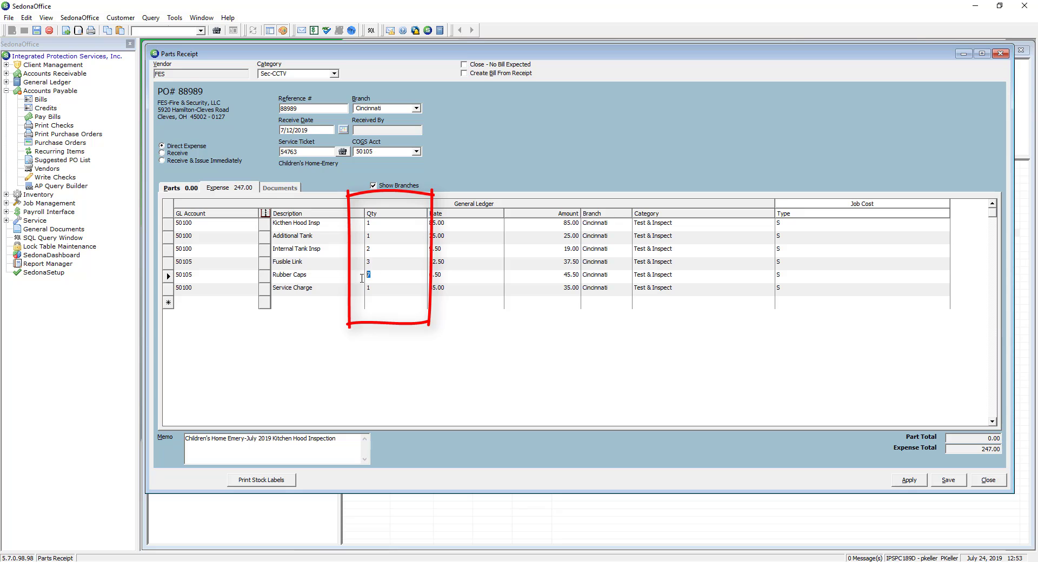
click(359, 291)
click(954, 484)
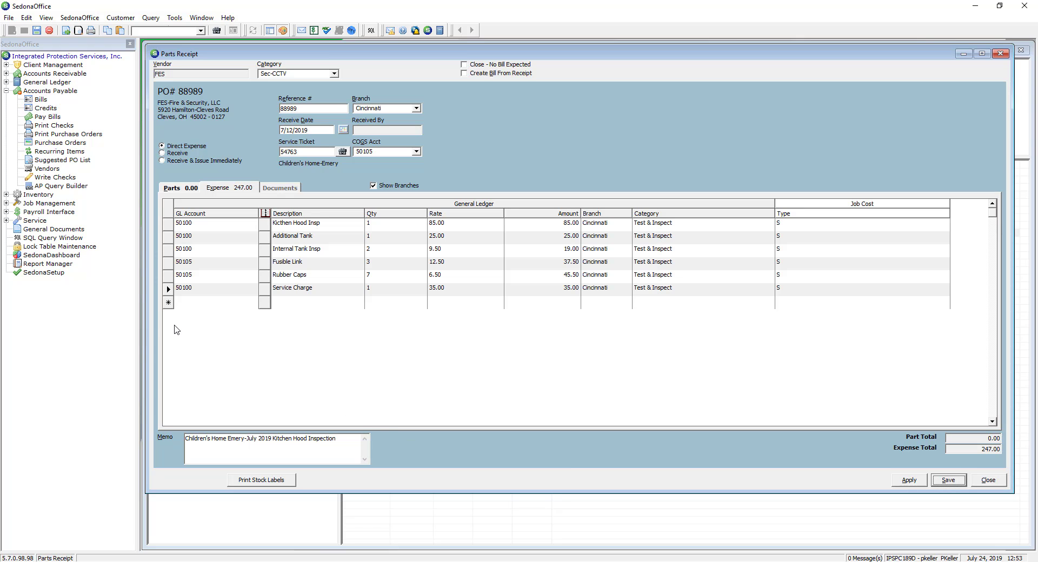
click(169, 249)
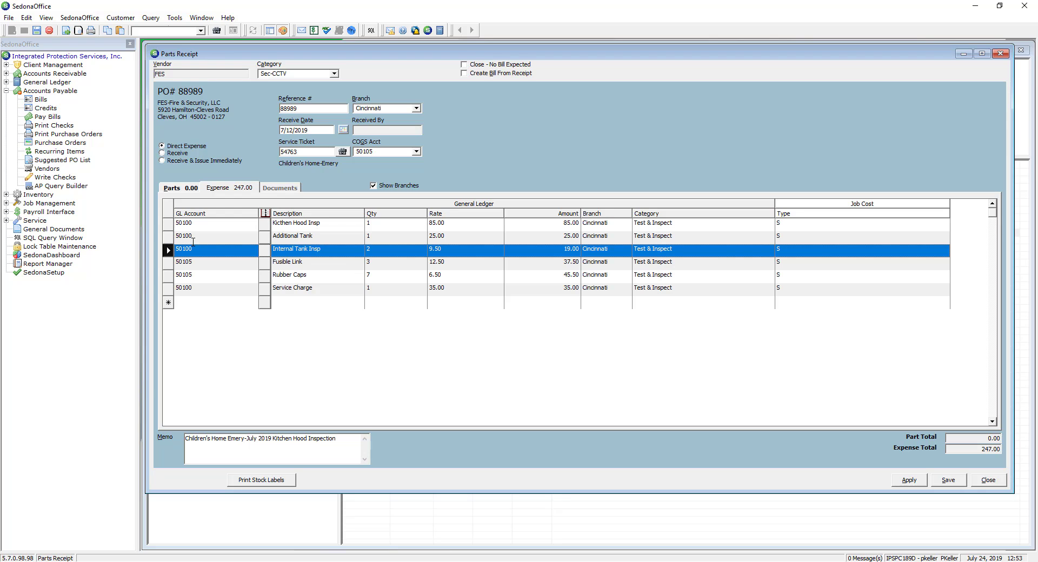
key(Delete)
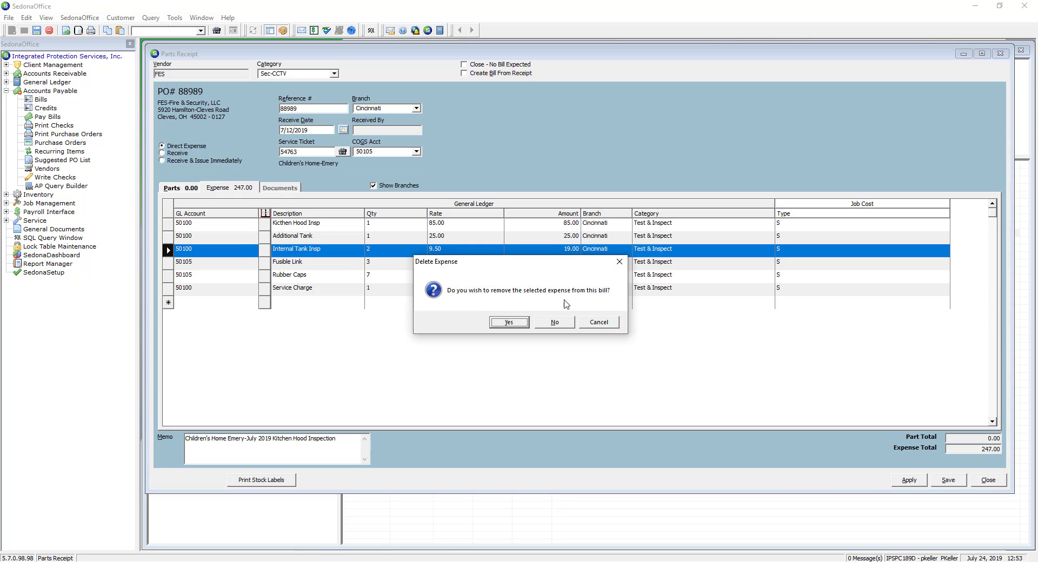
click(599, 323)
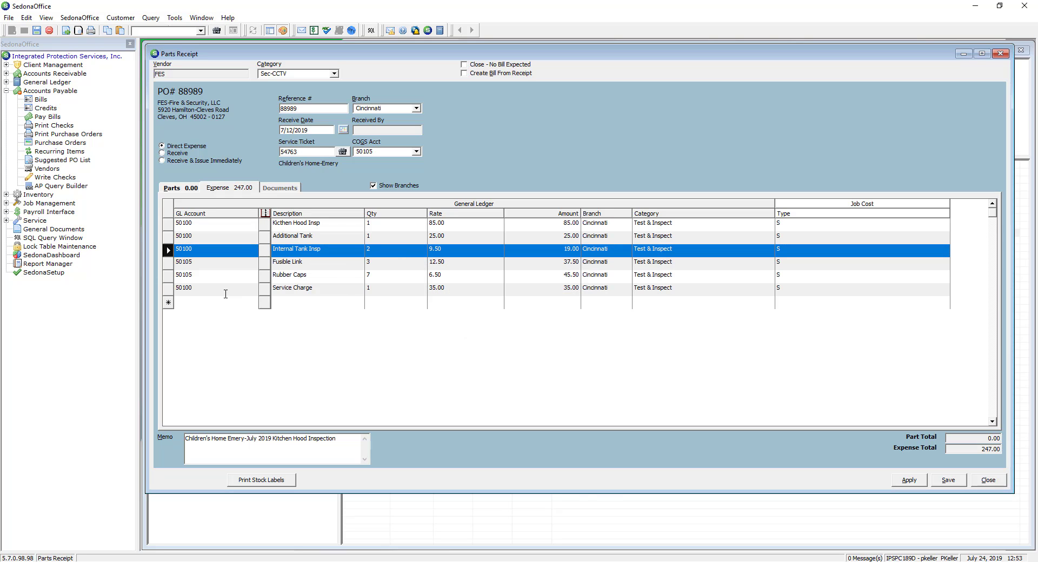
Change the Internal Tank Insp line's received quantity to 1
click(394, 249)
click(385, 236)
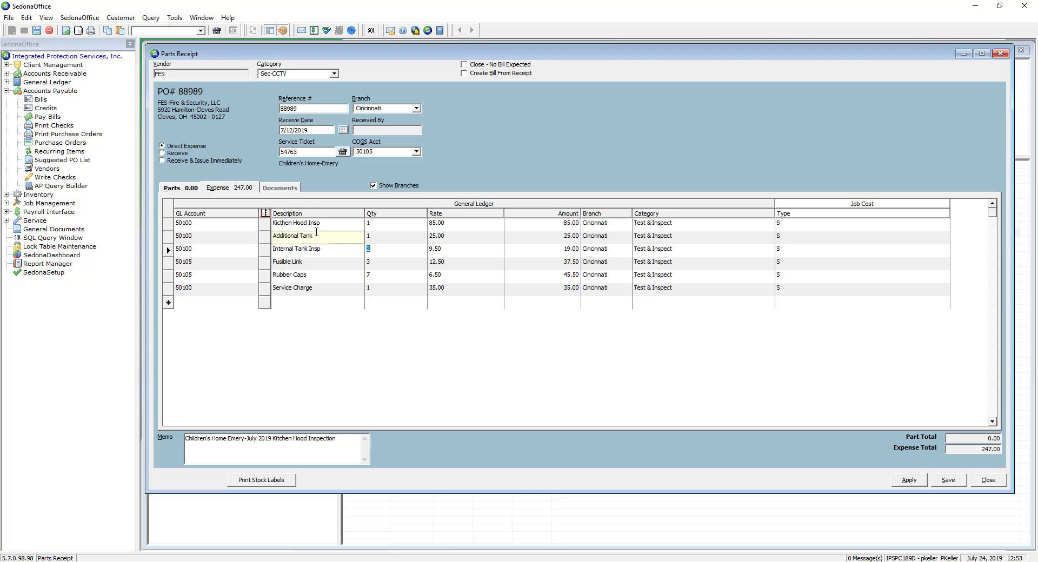
text(1)
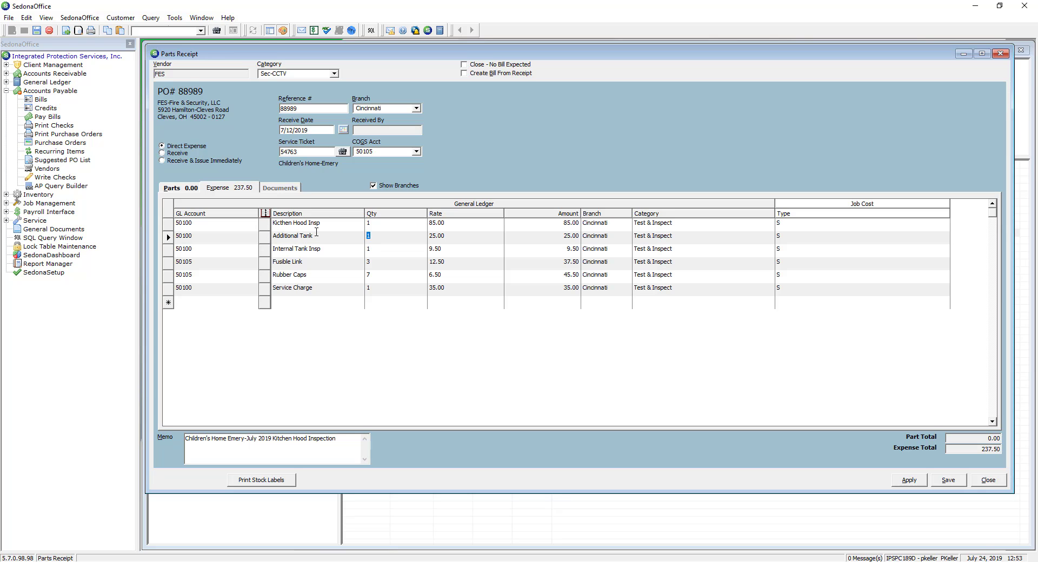
key(Down)
Save the parts receipt and agree to close purchase order 88989
click(948, 481)
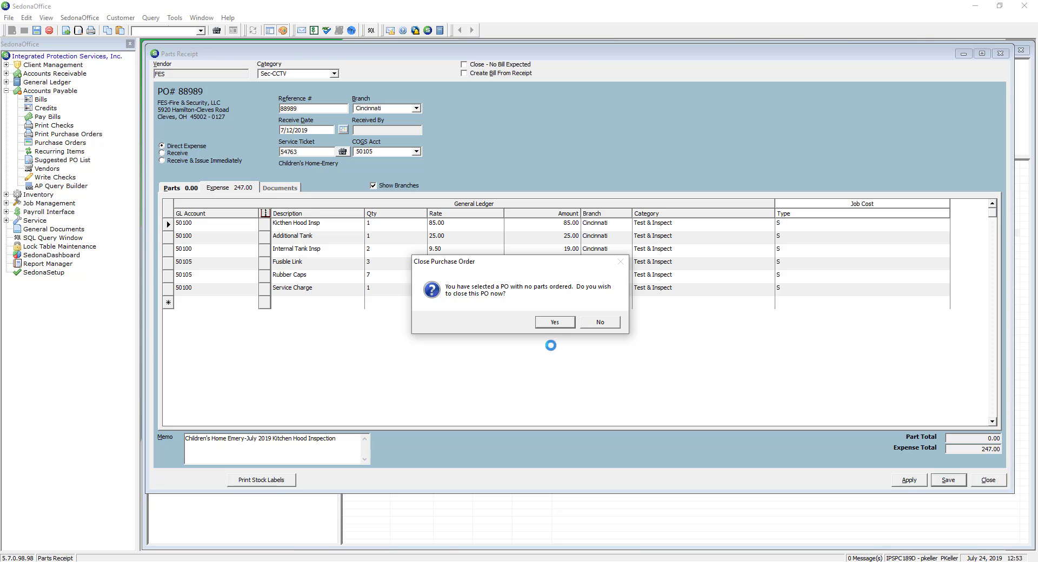
click(557, 323)
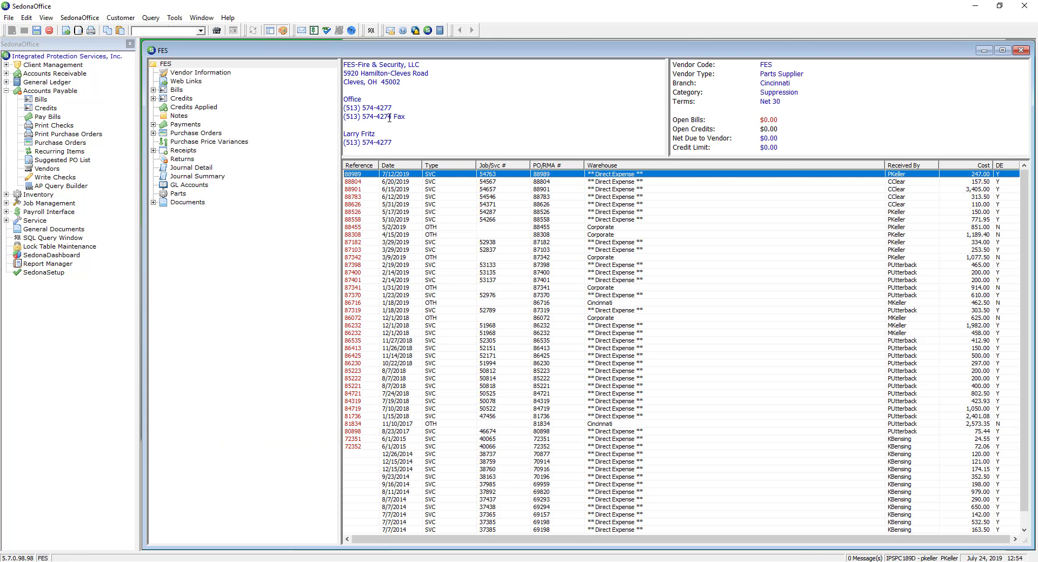
Review the vendor's open receipts summary and its 2019 payments list
click(176, 65)
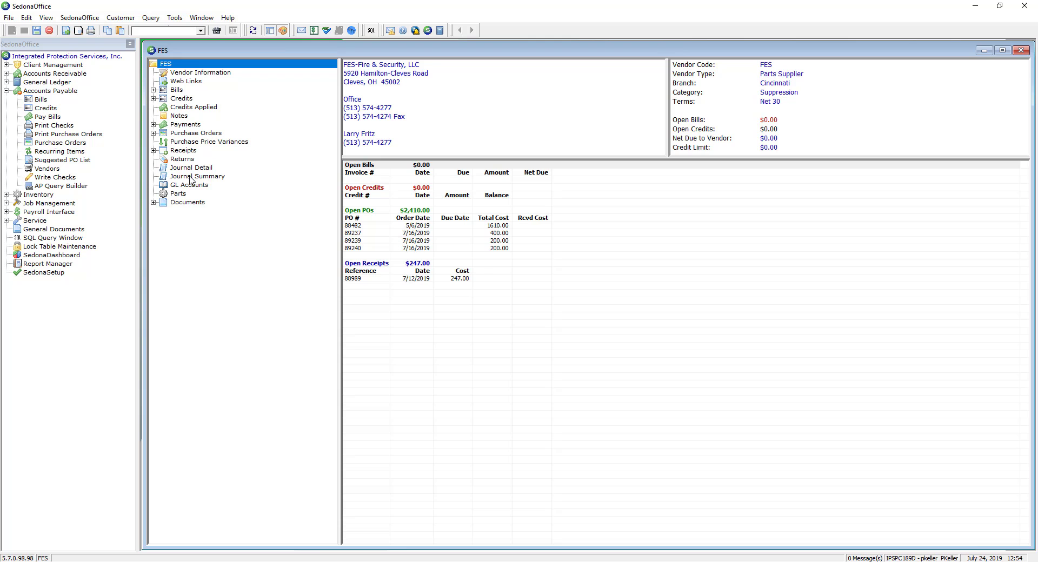
click(153, 124)
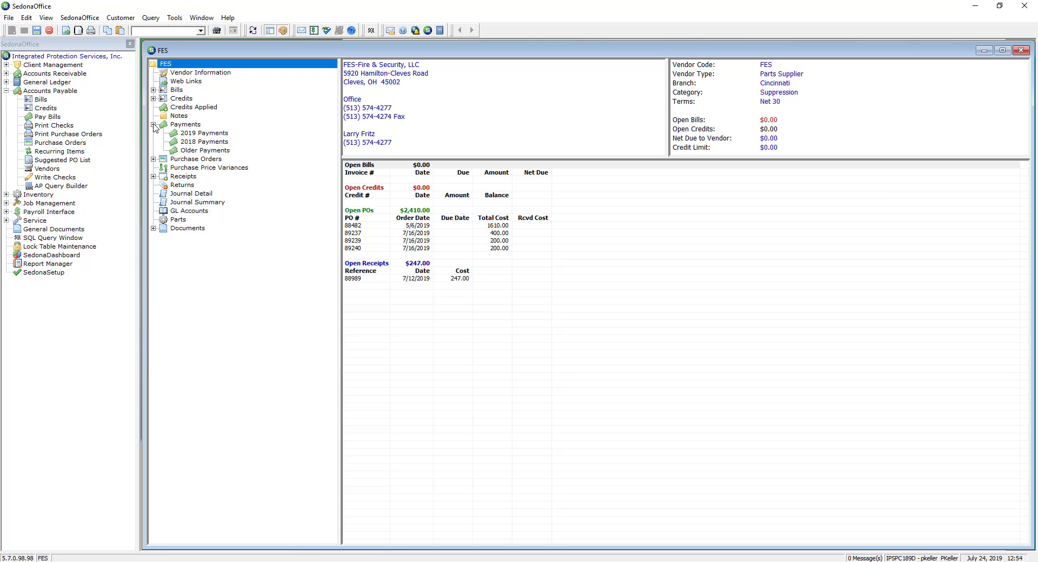
click(196, 136)
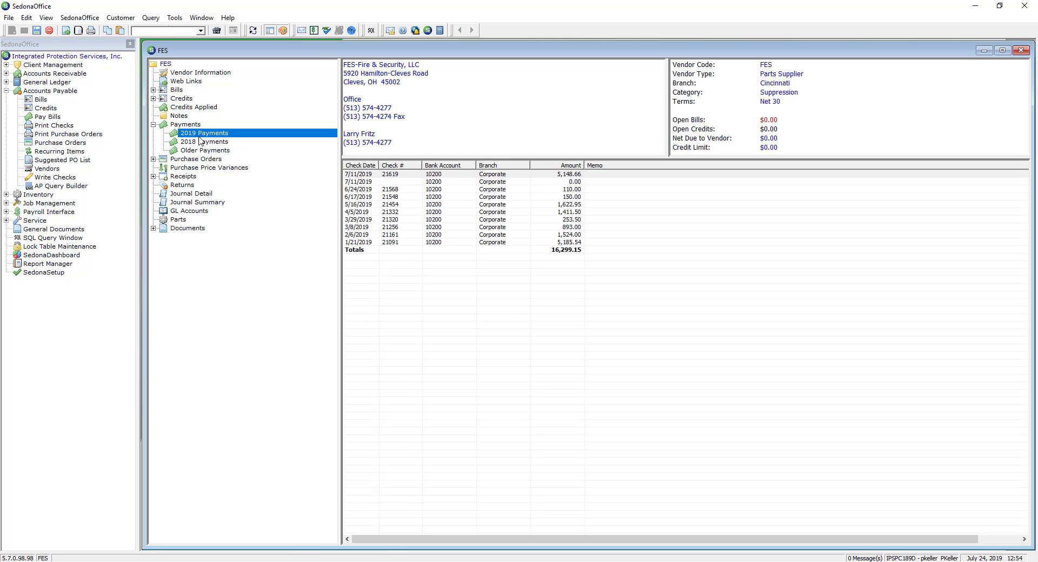
Inspect purchase order 88989 from the vendor's 2019 purchase orders list and close it unchanged
click(154, 124)
click(154, 133)
click(196, 168)
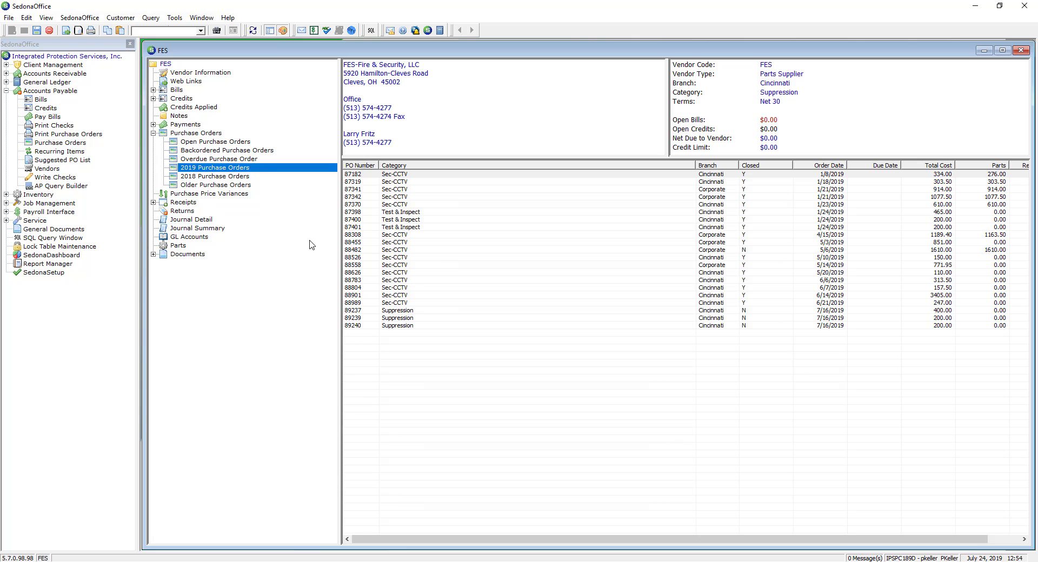
click(356, 303)
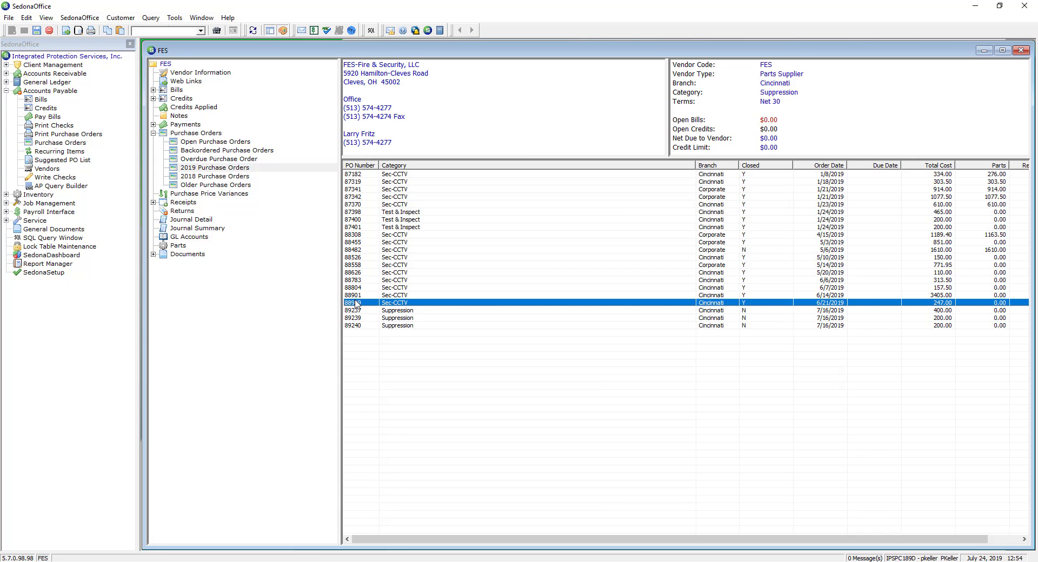
drag(696, 165, 480, 175)
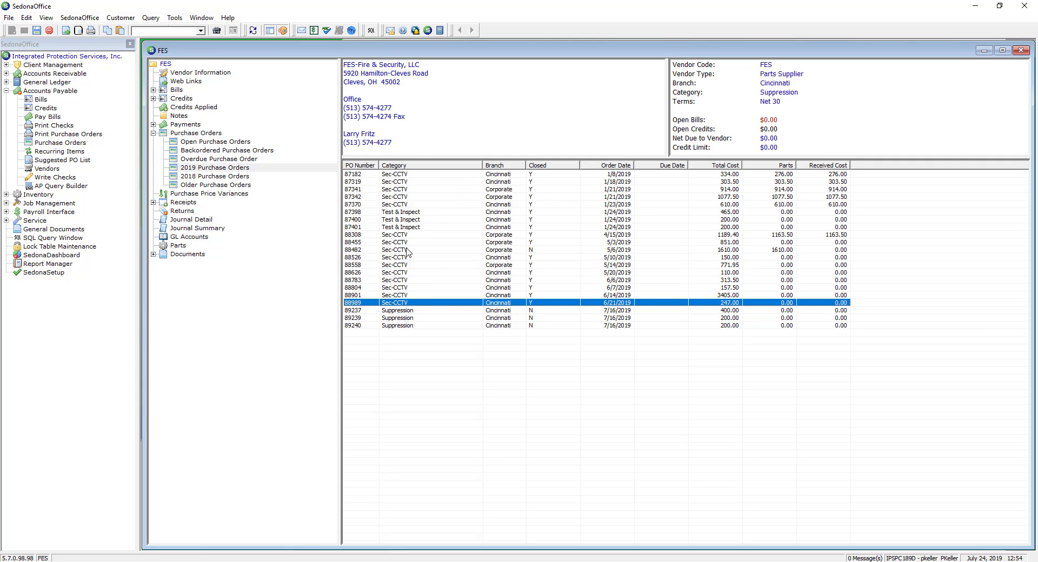
double_click(786, 304)
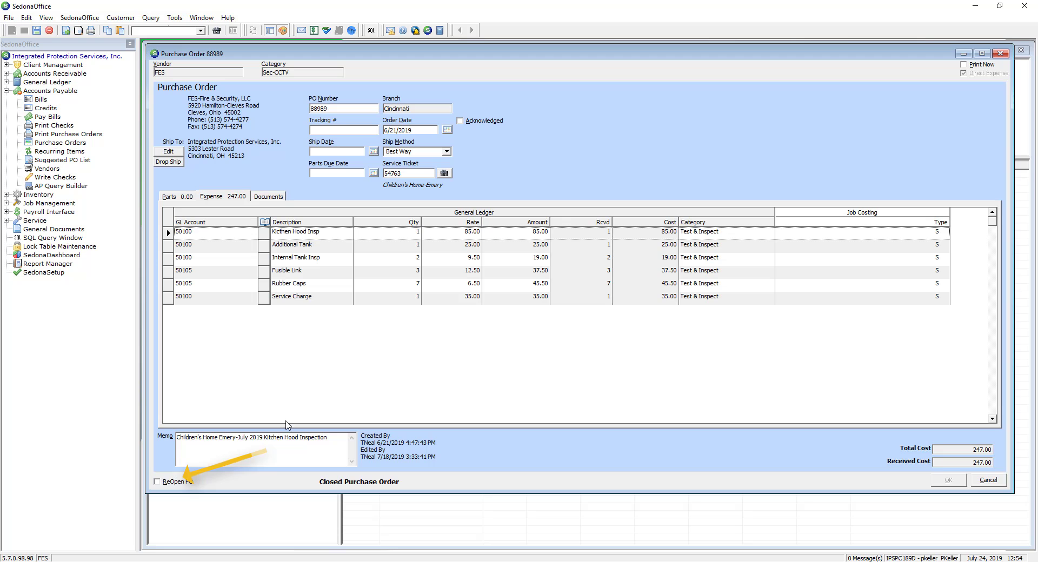
click(988, 481)
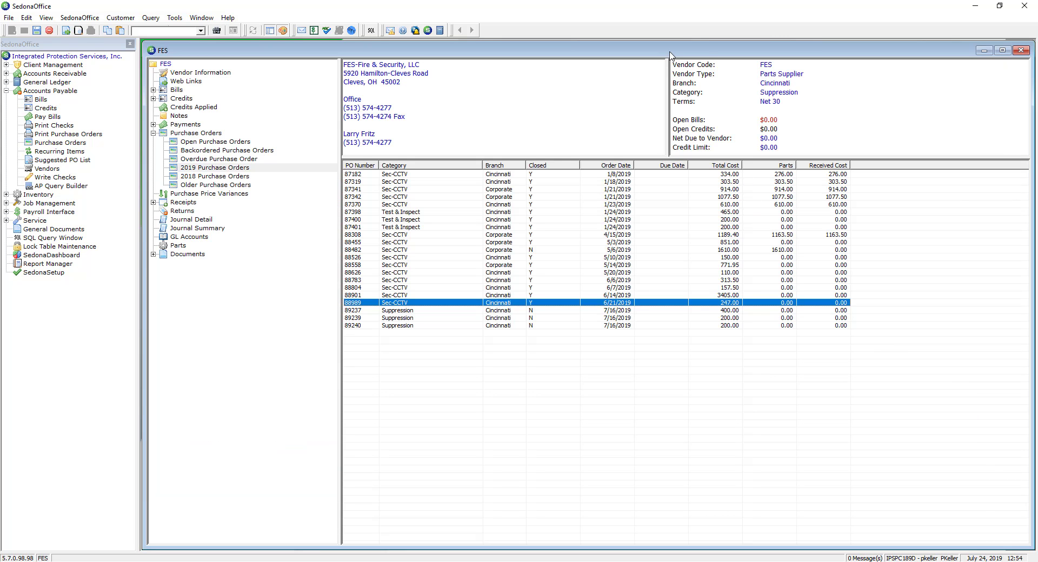